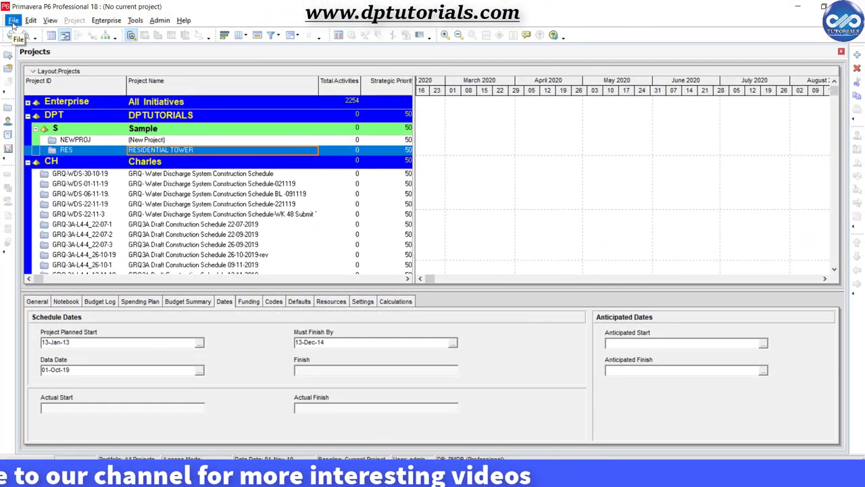
Create a new project in the Sample EPS node with the New Project wizard, producing NEWPROJ-2
left_click(13, 22)
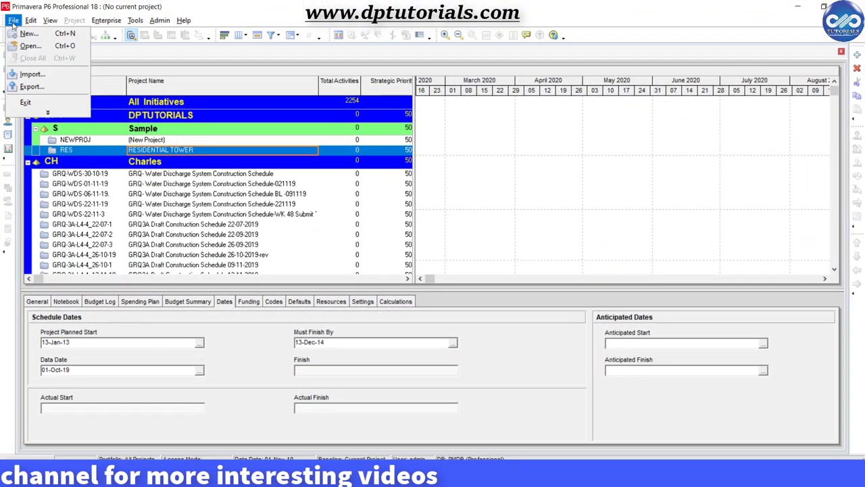
left_click(48, 38)
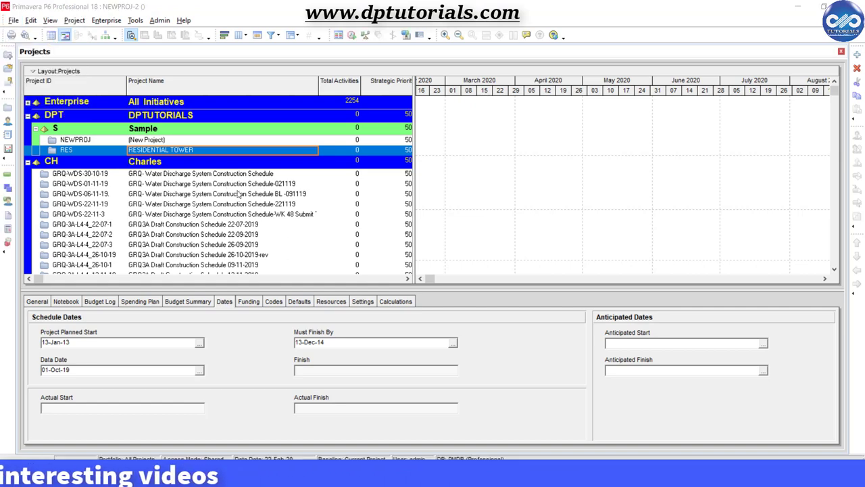
left_click(459, 299)
left_click(54, 108)
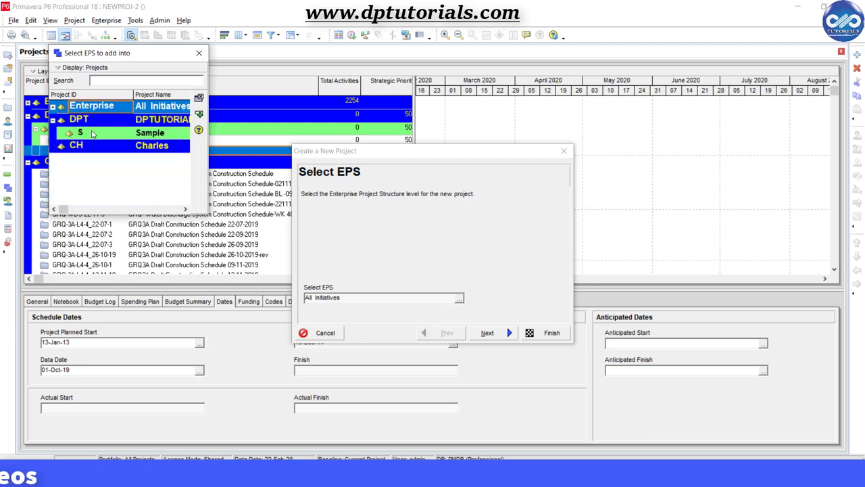
double_click(93, 134)
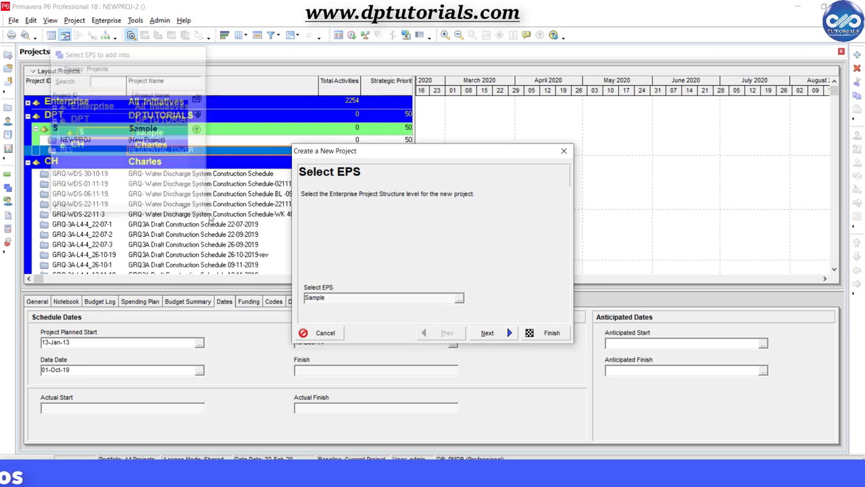
left_click(549, 334)
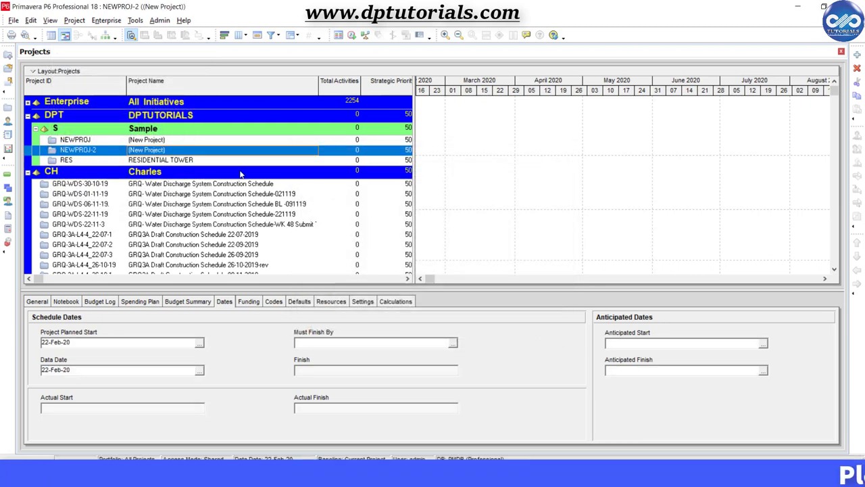
Rename the project to 'Schedule options' and default new activities to the 7x24 calendar
left_click(179, 150)
type("S")
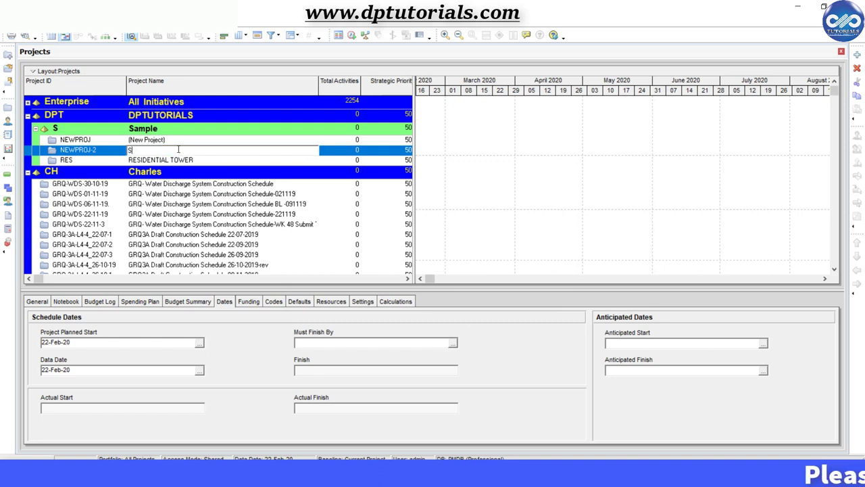
type("chedule options")
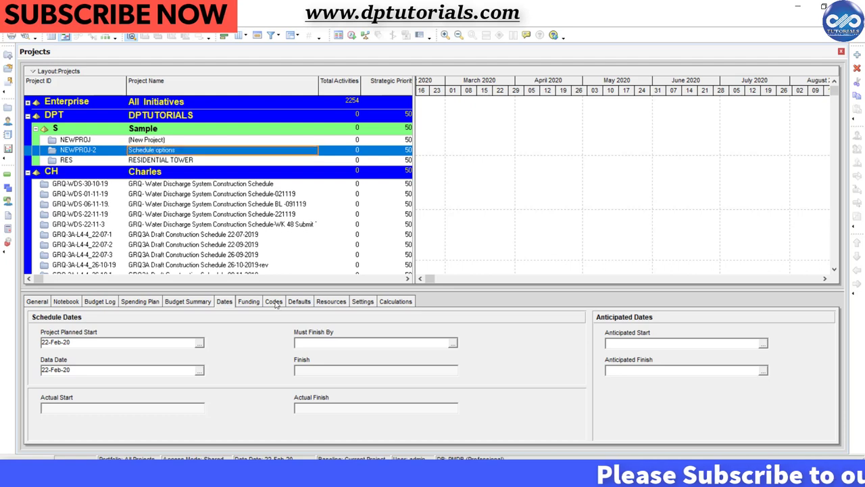
left_click(299, 301)
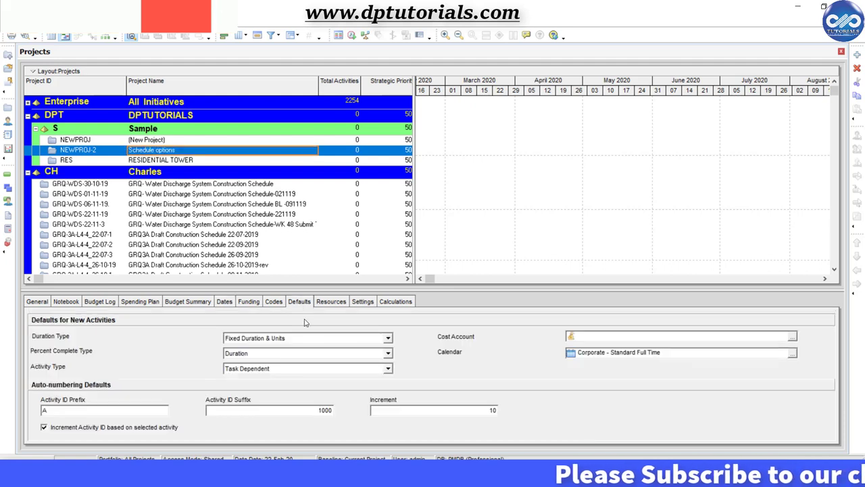
left_click(792, 354)
left_click(404, 268)
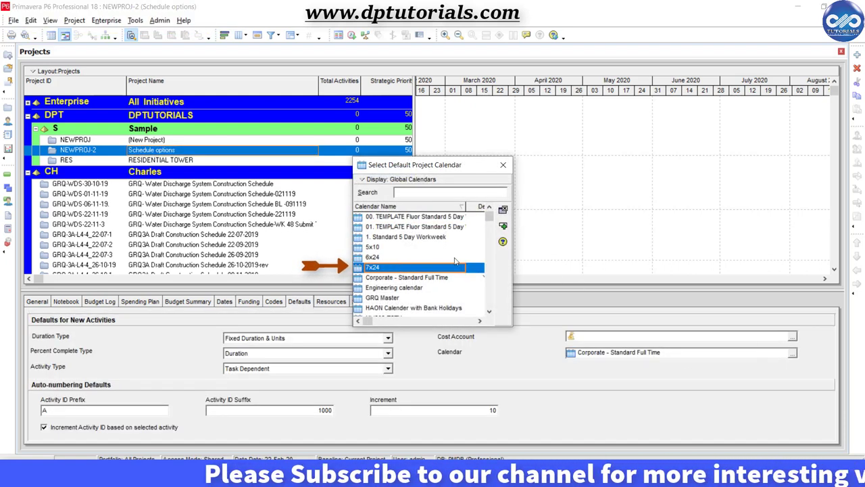
double_click(404, 268)
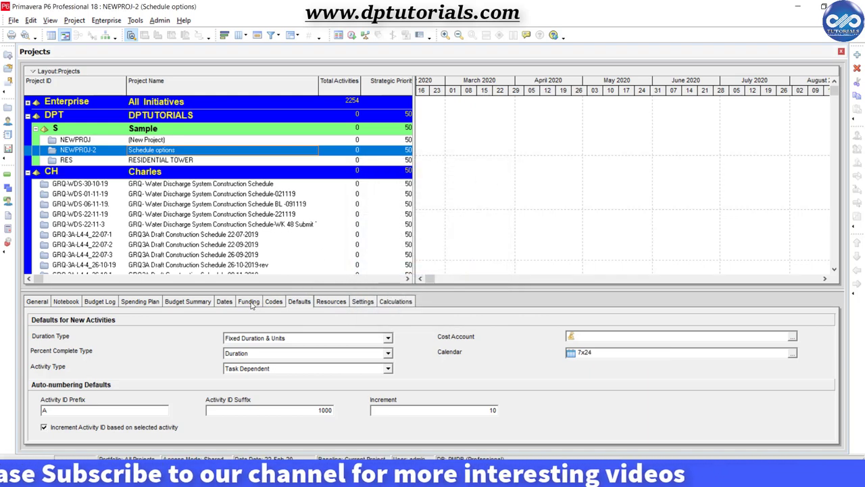
Set the project's planned start date to 23-Feb-20
left_click(224, 301)
left_click(199, 343)
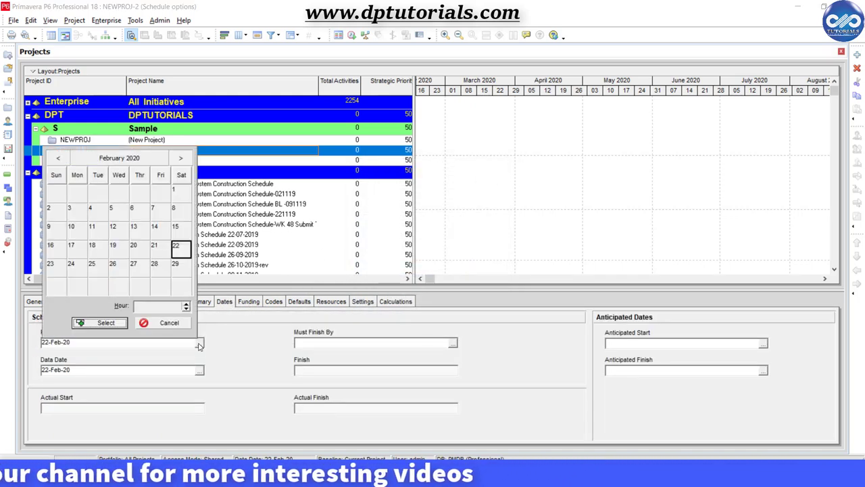
left_click(93, 324)
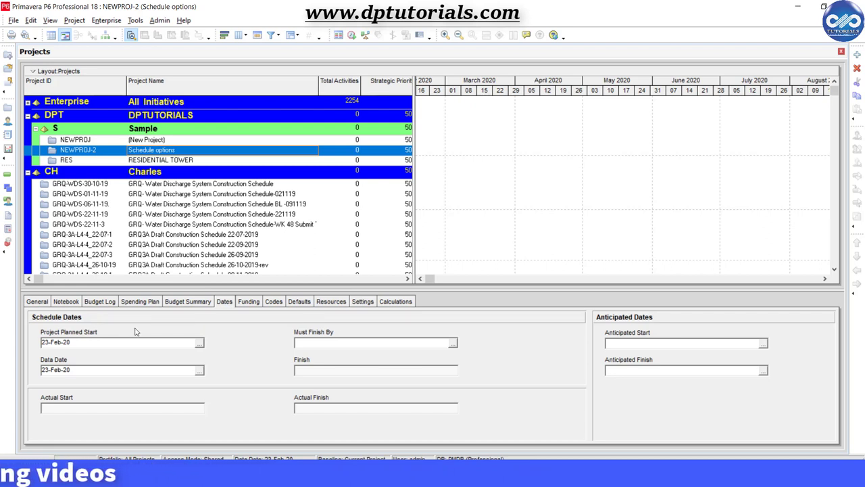
Open the Schedule options project and insert activities A, B and C (A1000, A1010, A1020)
right_click(172, 155)
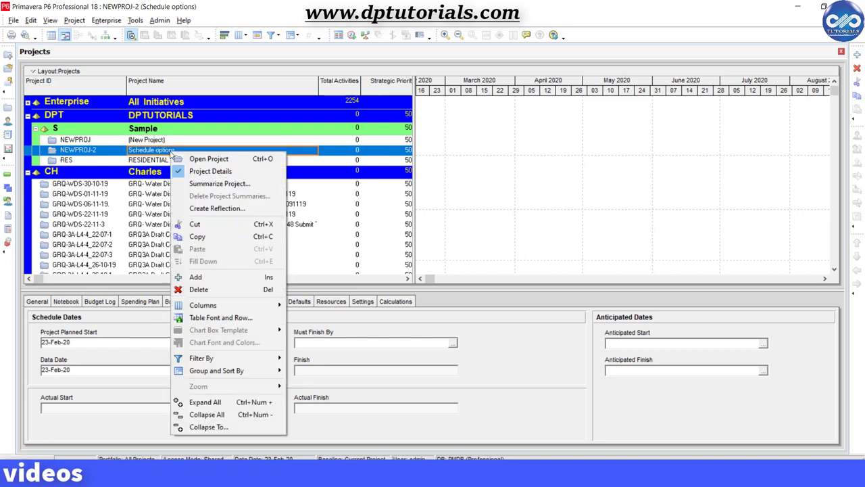
left_click(238, 159)
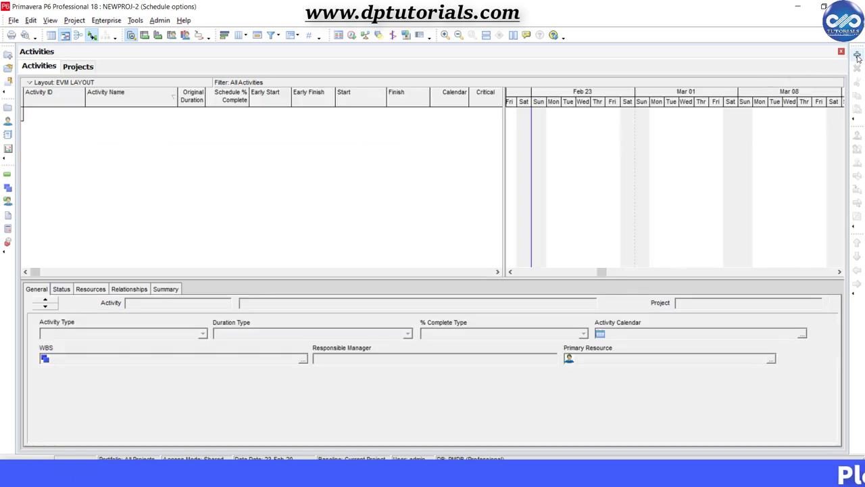
key("Insert")
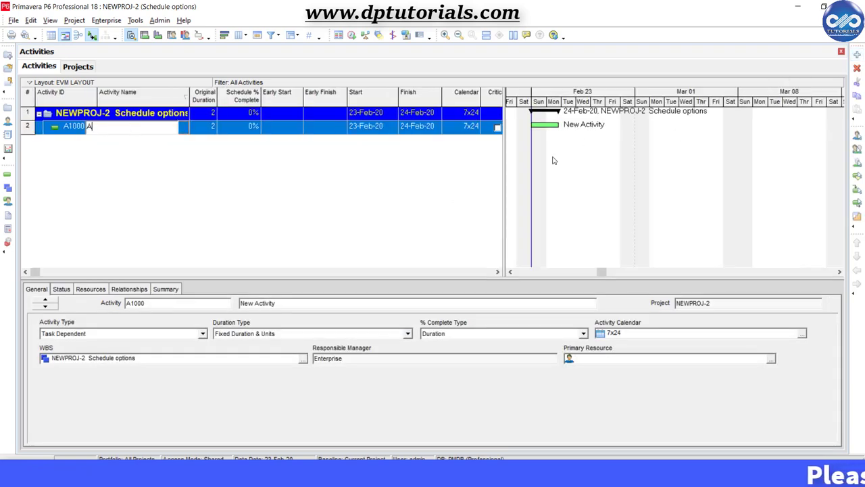
key("Insert")
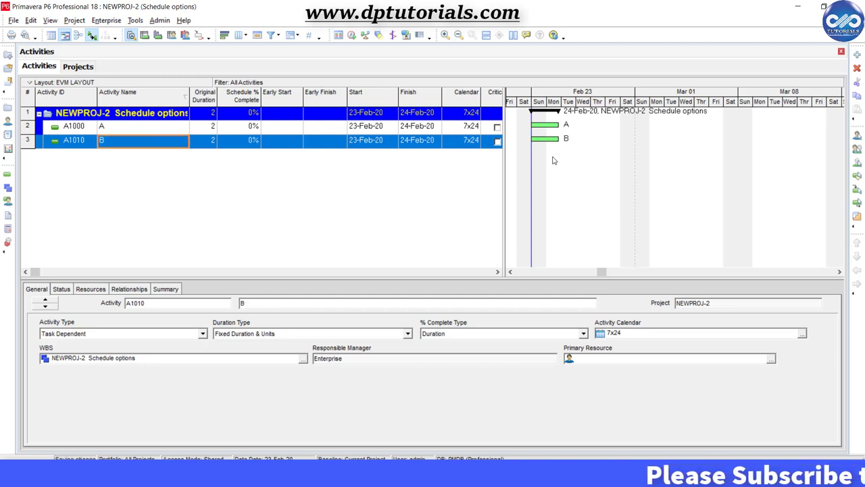
key("Insert")
type("C")
key("Return")
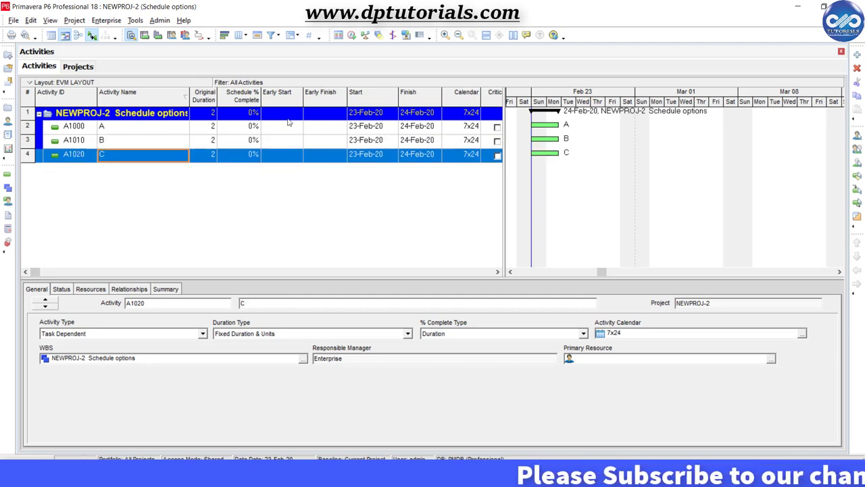
Set activity A's original duration to 5 days and fill it down to B and C
left_click(212, 128)
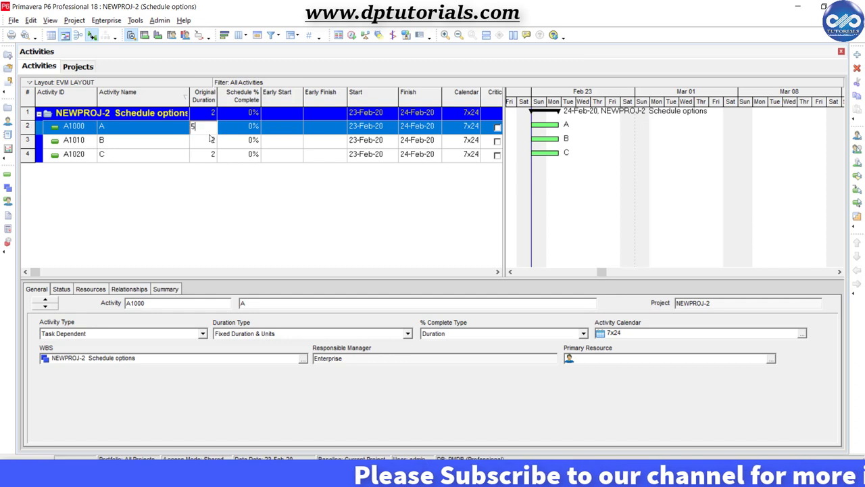
type("5")
key("Return")
left_click_drag(207, 129, 210, 155)
right_click(210, 154)
left_click(241, 210)
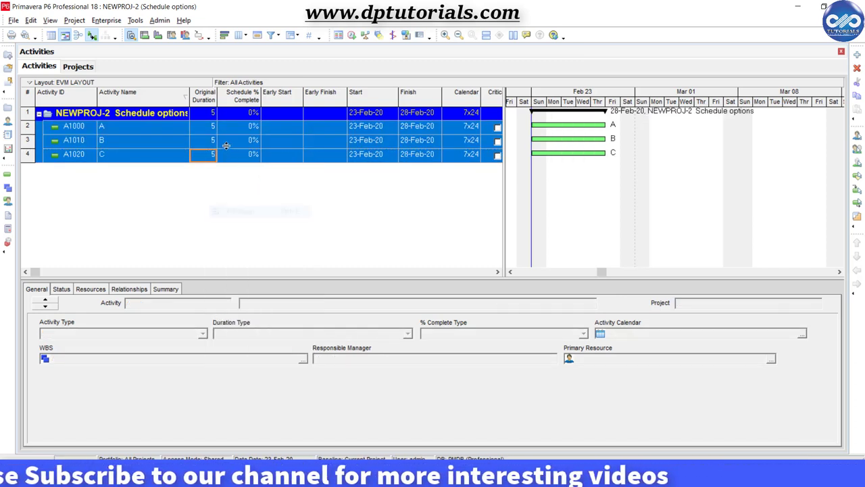
Link activity A to activity B as its predecessor
left_click_drag(195, 100, 238, 99)
left_click_drag(182, 127, 183, 144)
right_click(184, 144)
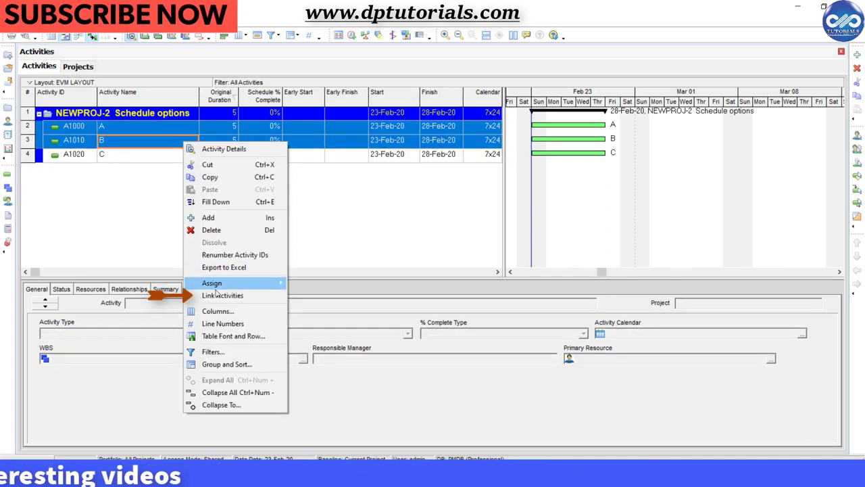
left_click(203, 295)
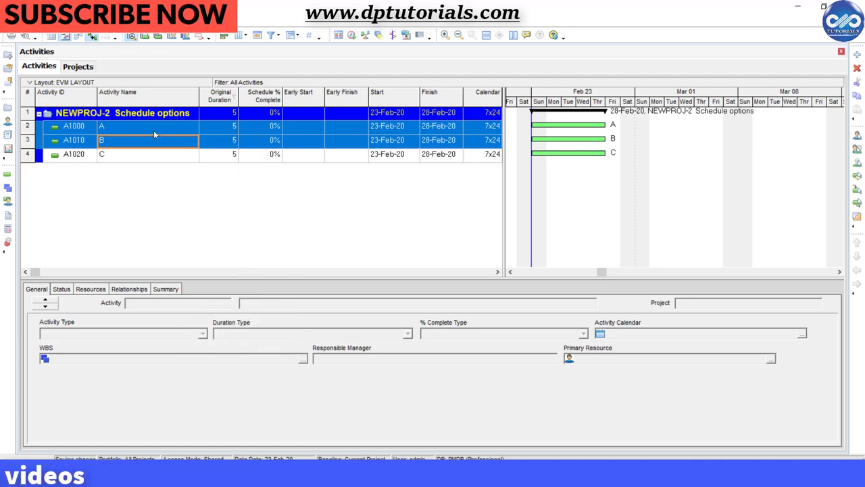
Link activity B to activity C
left_click(154, 141)
left_click(160, 156, "ctrl")
right_click(160, 159)
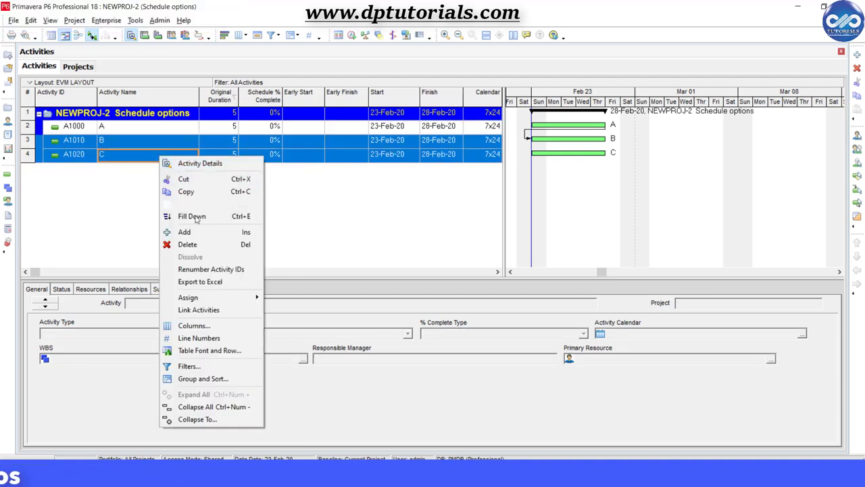
left_click(203, 309)
left_click(155, 161)
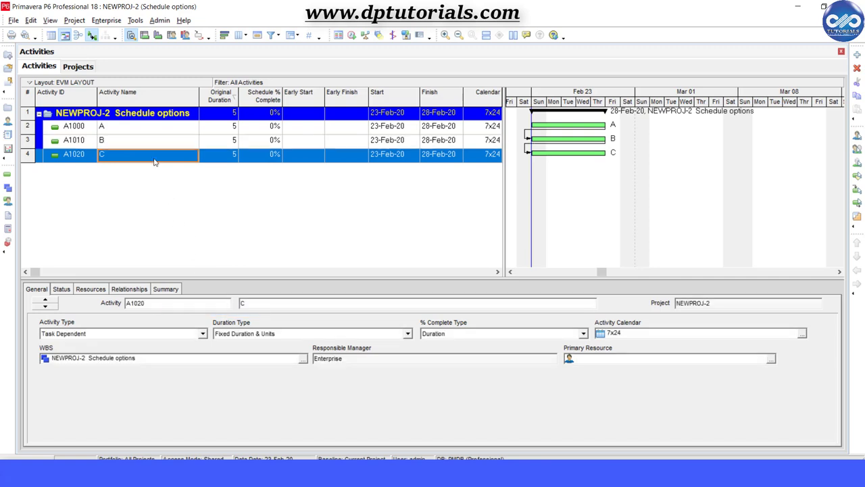
Change the B–C relationship to start-to-start (SS) with a lag of 2
left_click(129, 289)
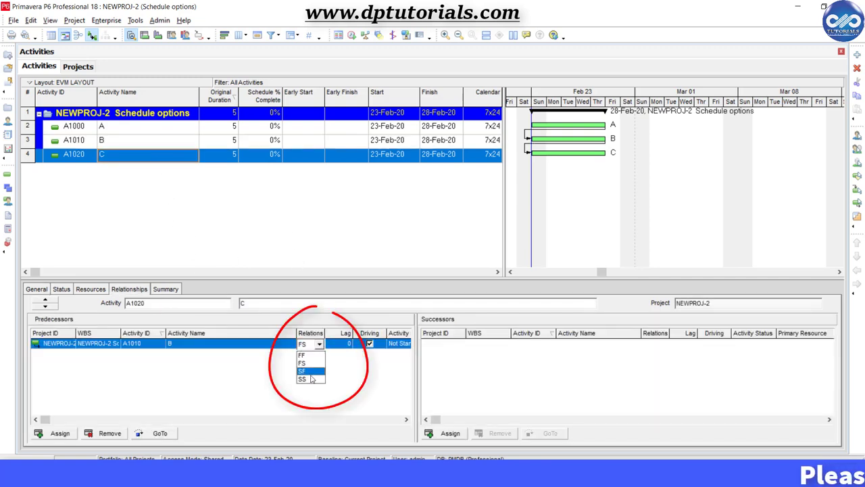
left_click(313, 379)
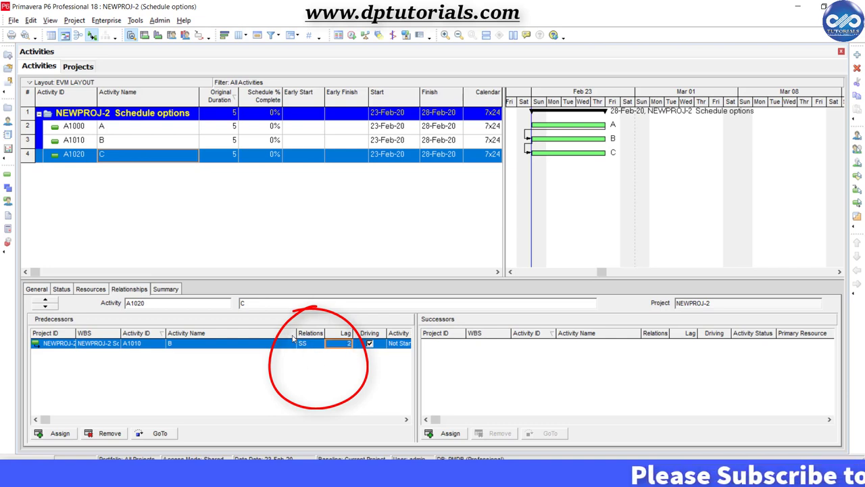
left_click_drag(277, 332, 262, 332)
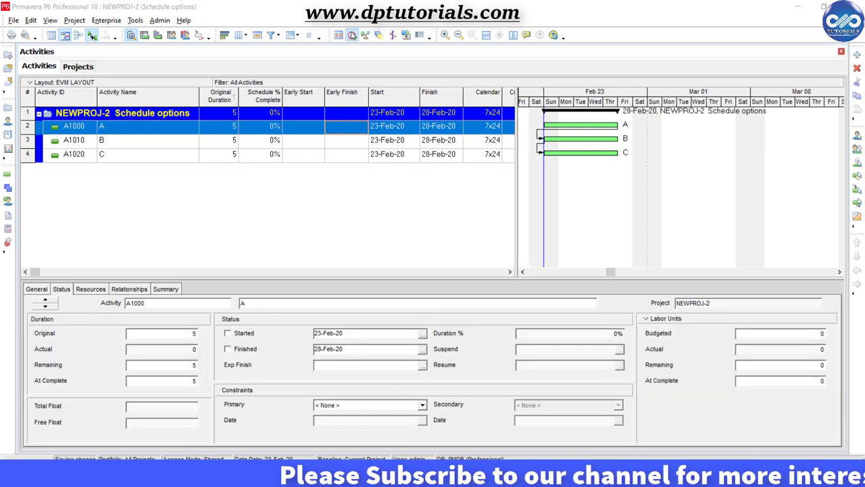
Schedule the project so B starts 28-Feb-20, C starts 01-Mar-20, finishing 06-Mar-20
left_click(352, 35)
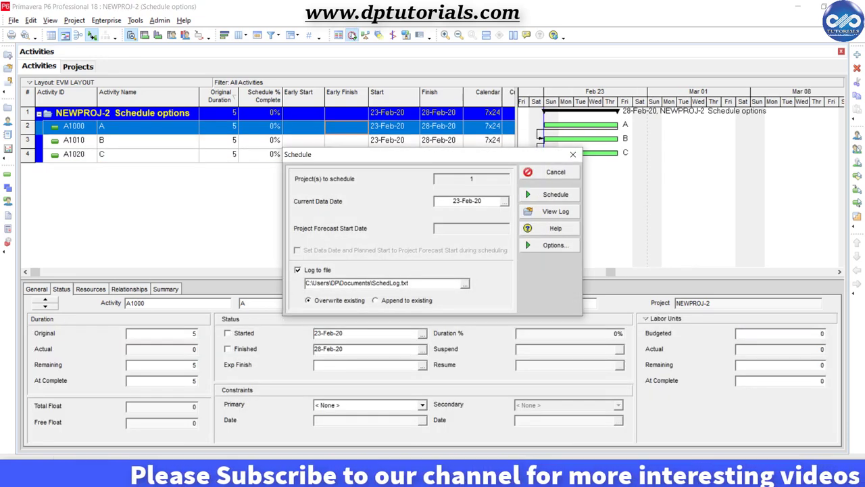
left_click(554, 193)
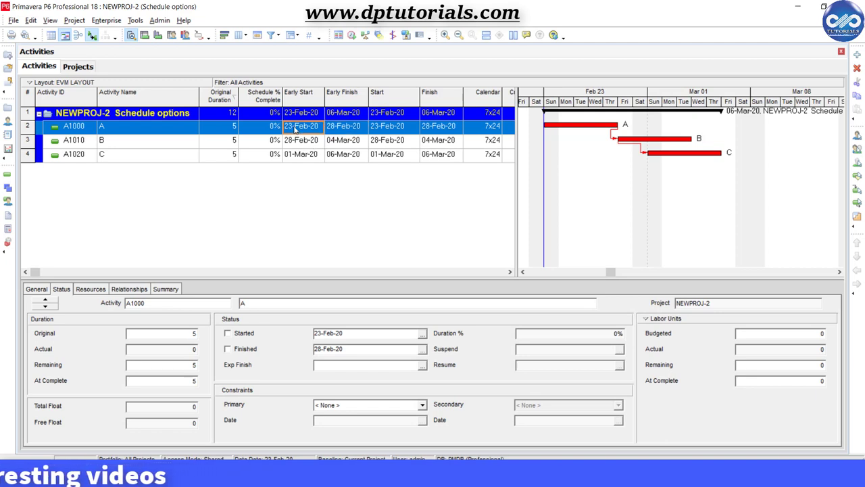
Mark A as started on 23-Feb-20 and give B an actual start of 25-Feb-20
left_click(228, 333)
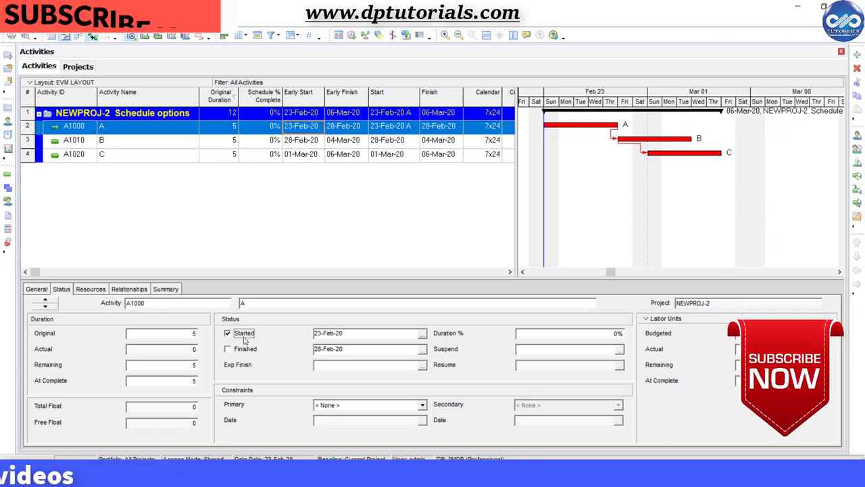
left_click(260, 148)
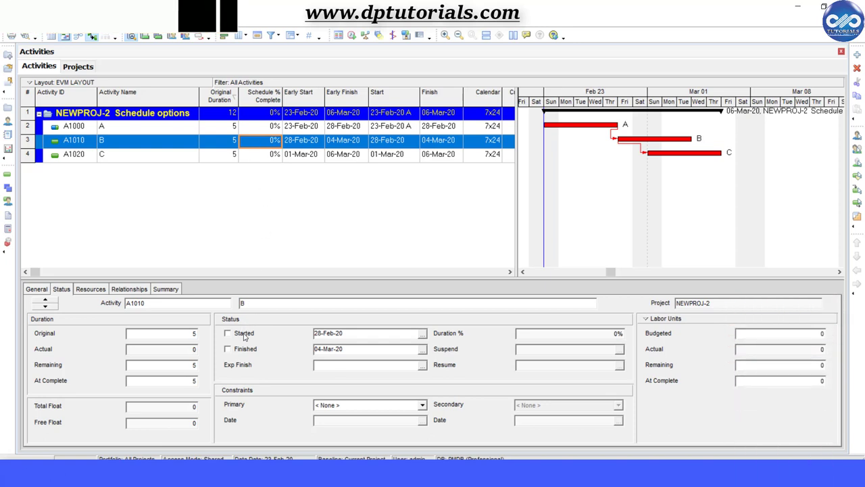
left_click(422, 334)
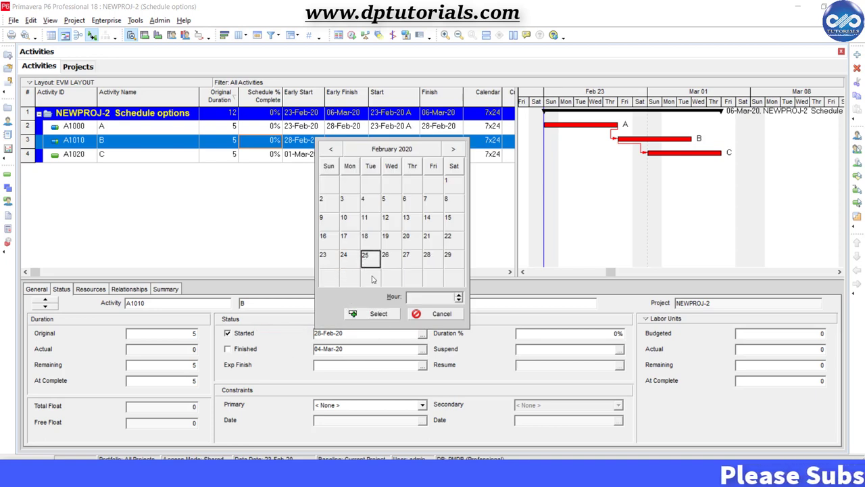
left_click(374, 314)
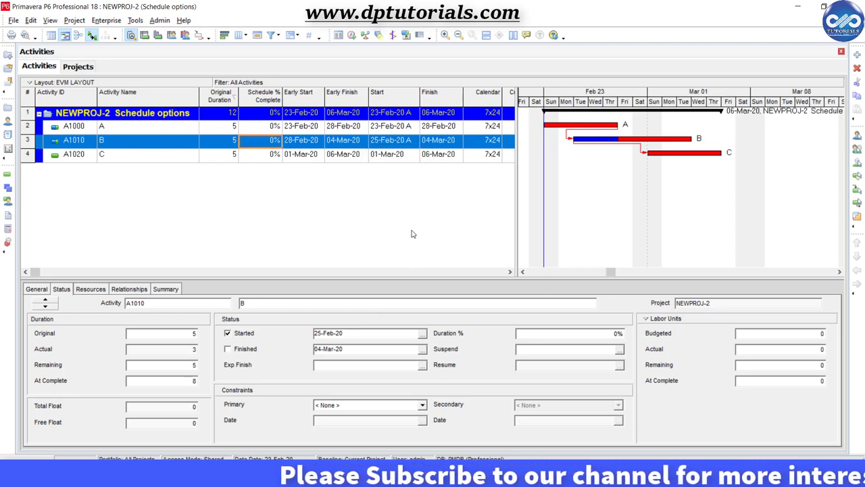
Reschedule with the data date moved to 26-Feb-20, leaving options unchanged, and inspect activity C
left_click(351, 36)
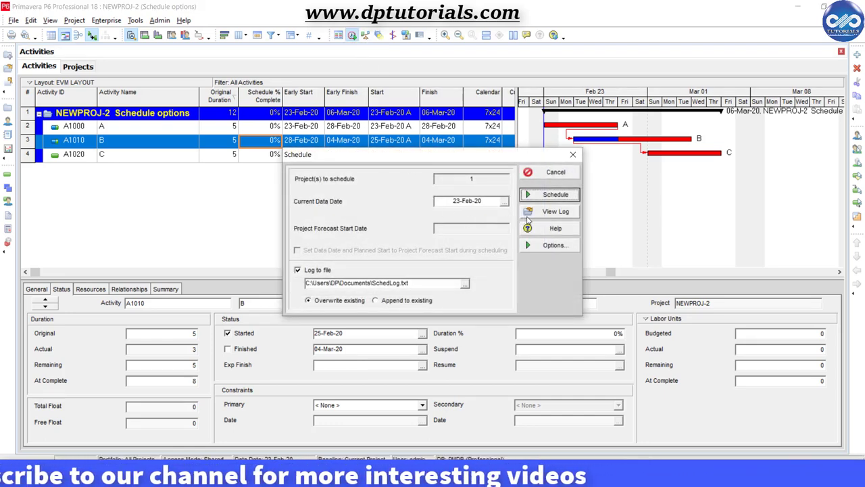
left_click(552, 245)
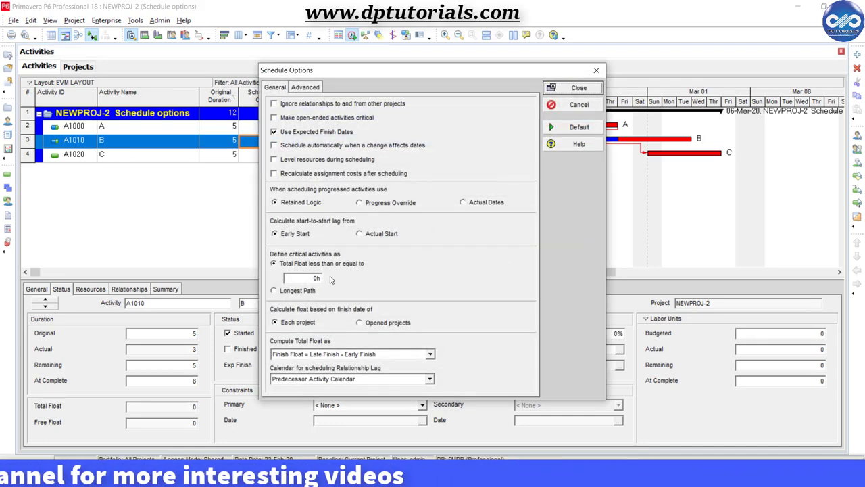
left_click(569, 88)
left_click(505, 202)
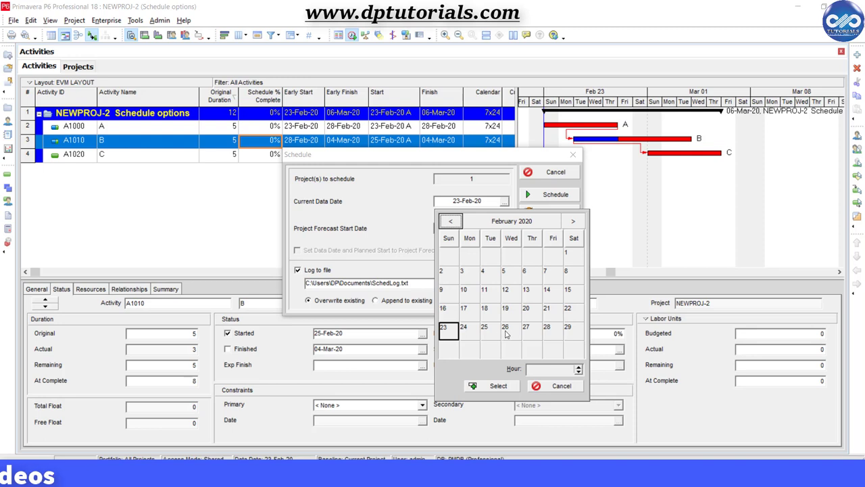
left_click(498, 386)
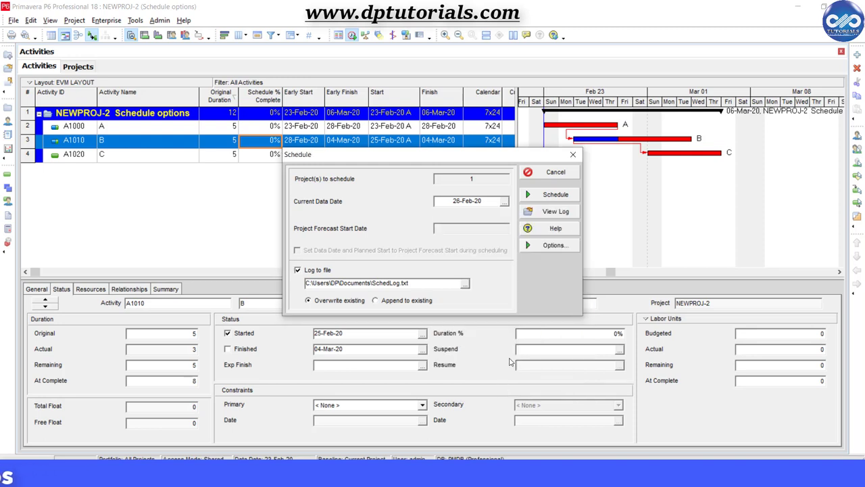
left_click(556, 195)
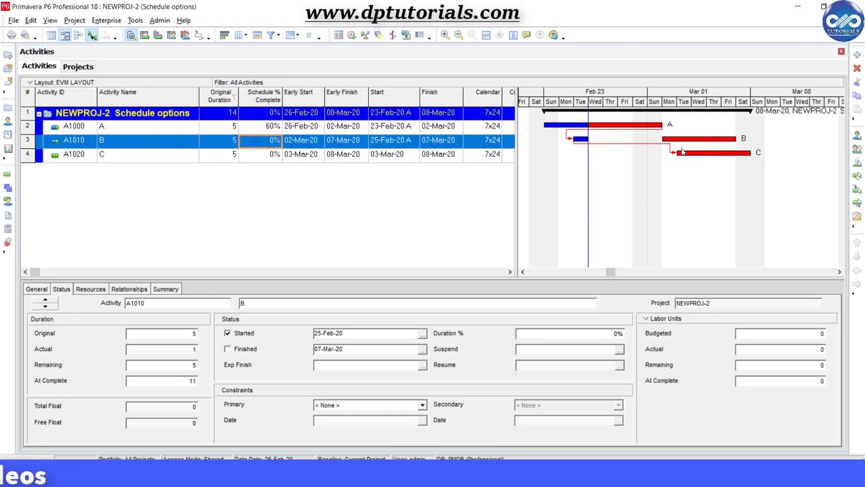
left_click(396, 155)
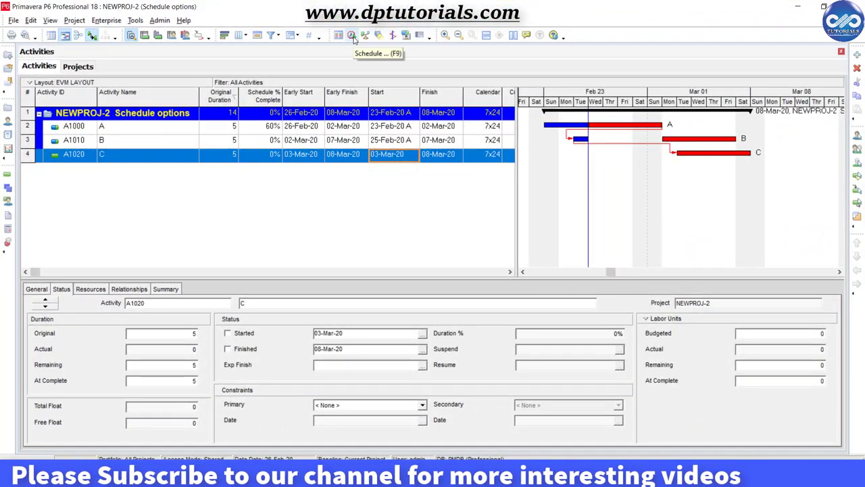
Calculate start-to-start lag from Actual Start and reschedule, moving C to 27-Feb-20
left_click(352, 36)
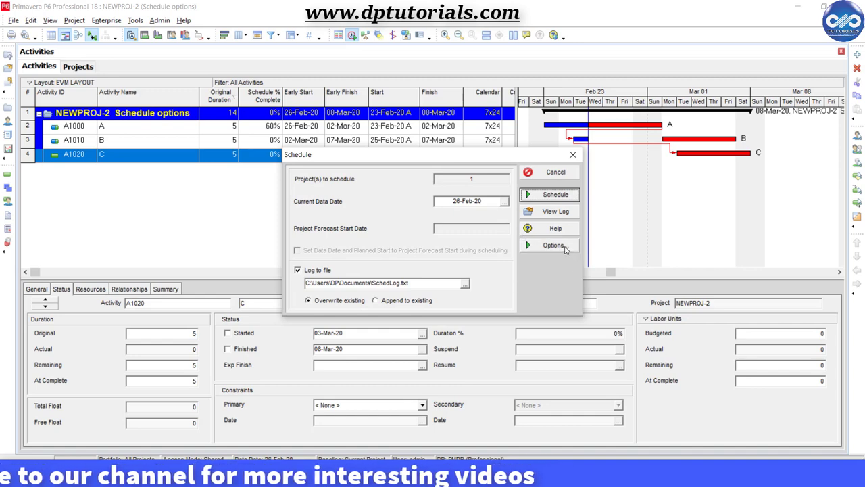
left_click(553, 244)
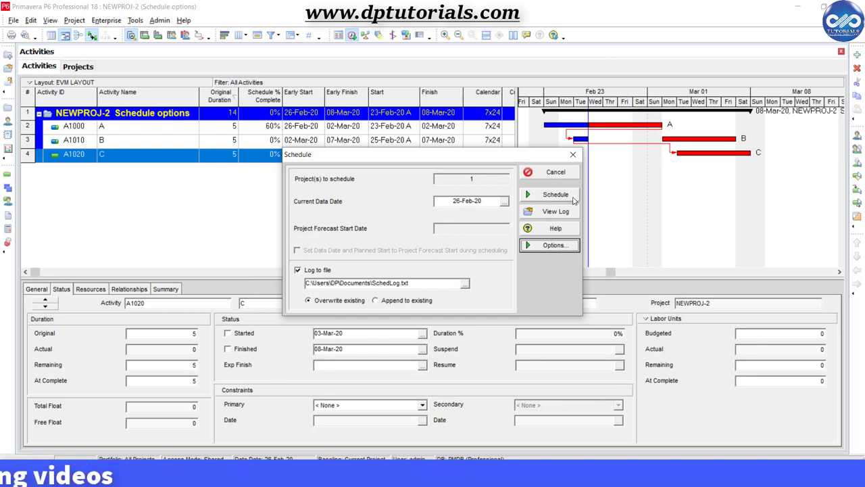
left_click(574, 196)
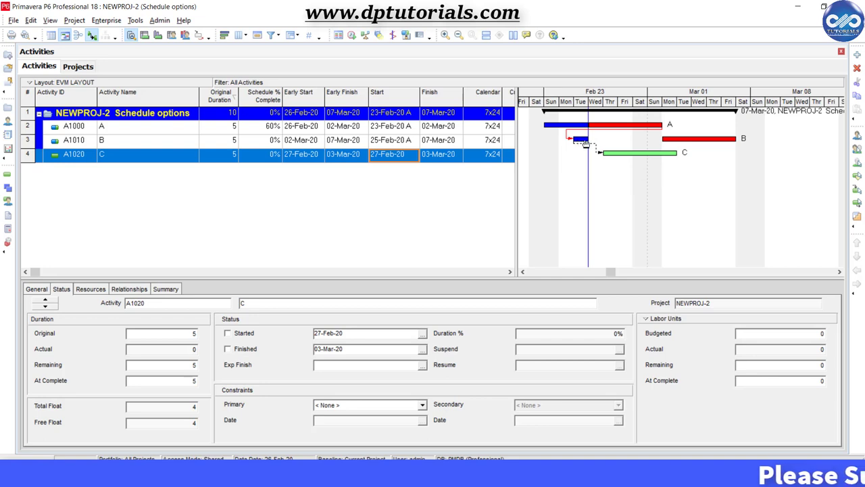
left_click_drag(602, 103, 633, 102)
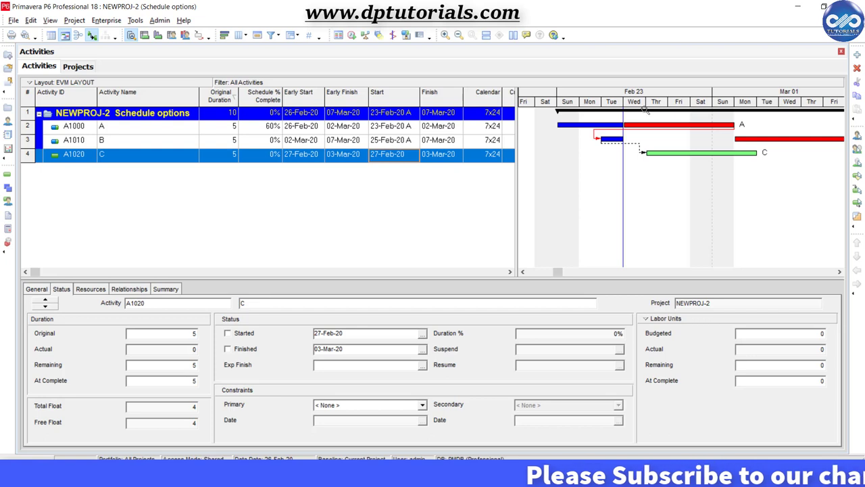
left_click_drag(636, 103, 633, 102)
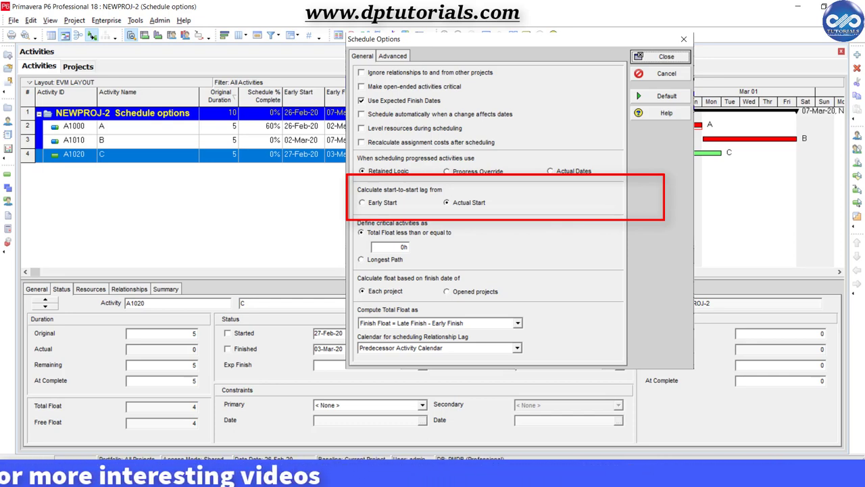
key("Return")
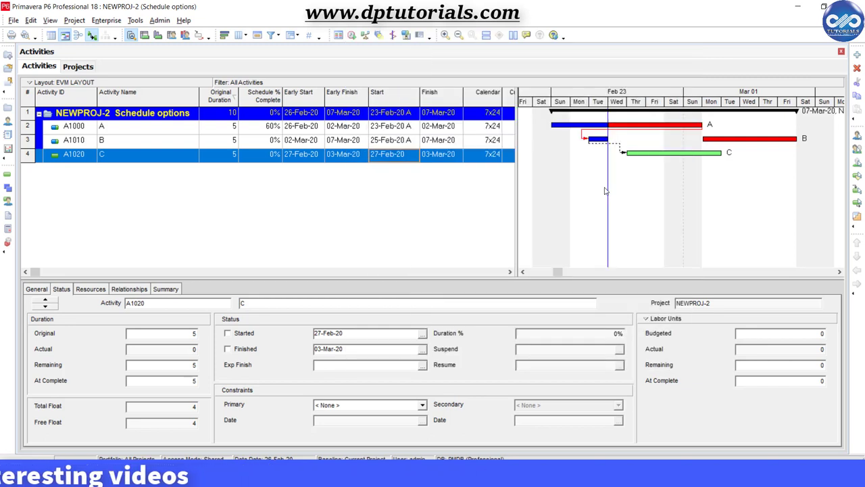